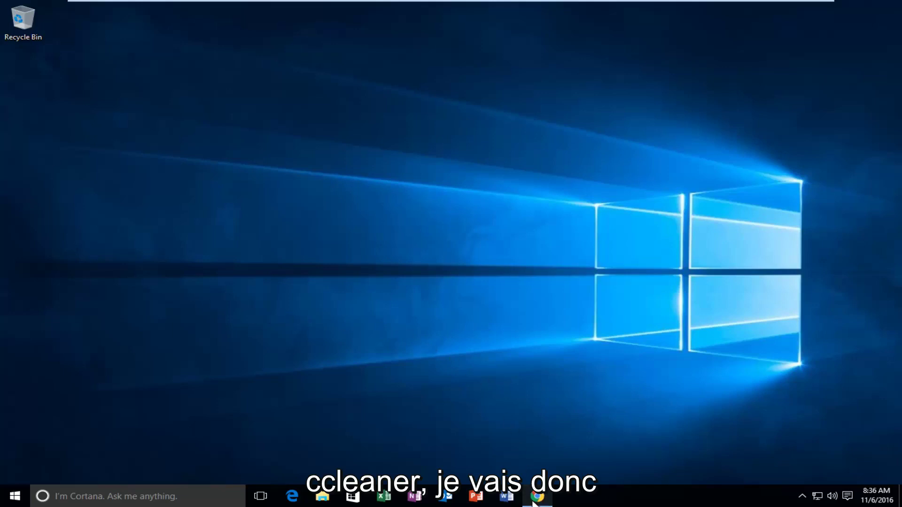
Step: Load digitalvolcano.co.uk/duplicatecleaner.html in Chrome and scroll through the About page
{"action": "type", "text": "https://www.digitalvolcano.co.uk/duplicatecleaner.html"}
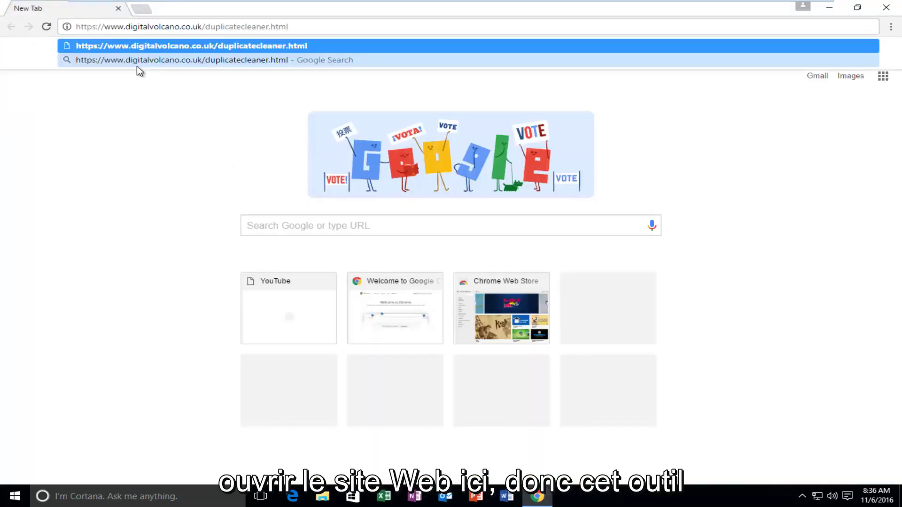
{"action": "key", "text": "Return"}
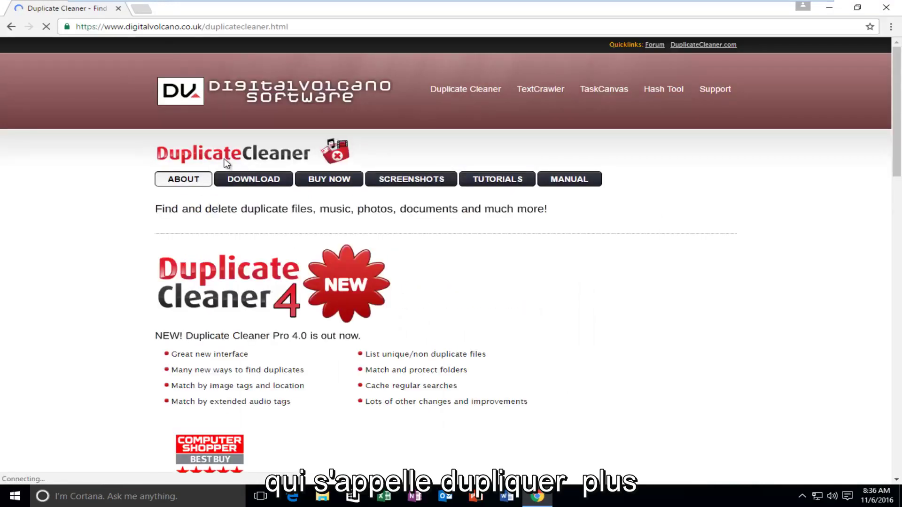
{"action": "scroll", "coordinate": [118, 197], "scroll_direction": "down", "scroll_amount": 2}
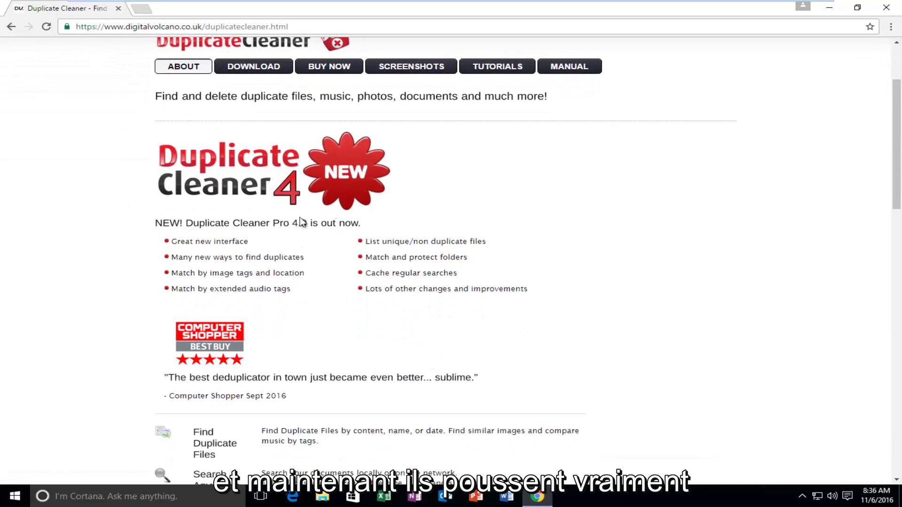
{"action": "scroll", "coordinate": [238, 241], "scroll_direction": "up", "scroll_amount": 1}
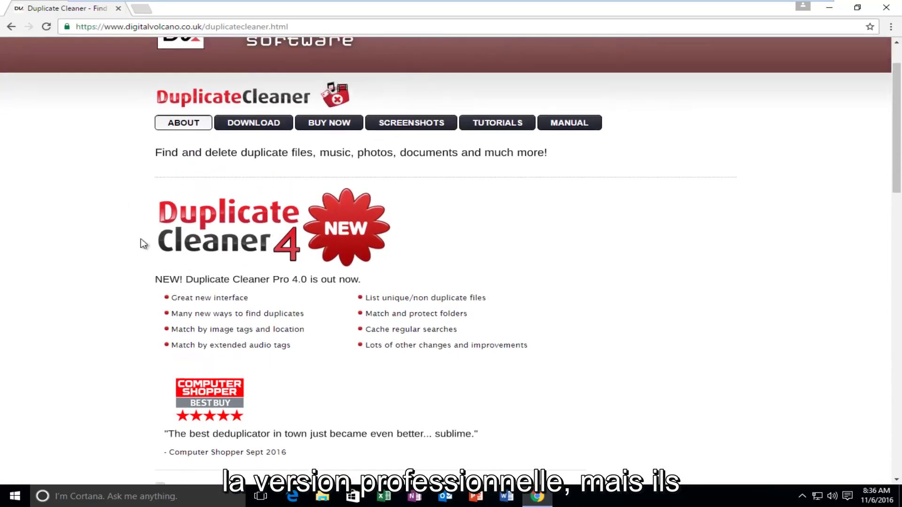
{"action": "scroll", "coordinate": [94, 245], "scroll_direction": "up", "scroll_amount": 1}
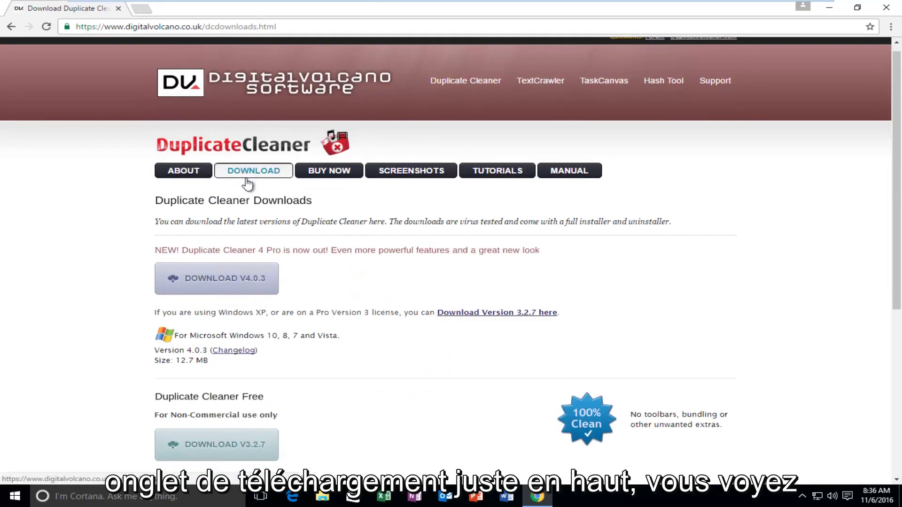
Step: Scroll down the Duplicate Cleaner page toward the free V3.2.7 download option
{"action": "scroll", "coordinate": [248, 182], "scroll_direction": "down", "scroll_amount": 1}
{"action": "scroll", "coordinate": [246, 179], "scroll_direction": "down", "scroll_amount": 1}
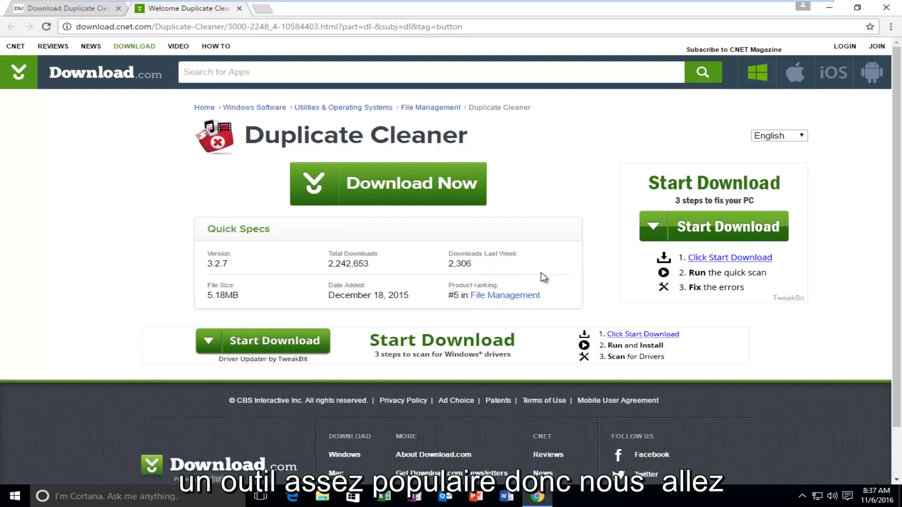
Step: Download the Duplicate Cleaner installer from Download.com and run it from the download shelf
{"action": "left_click", "coordinate": [359, 185]}
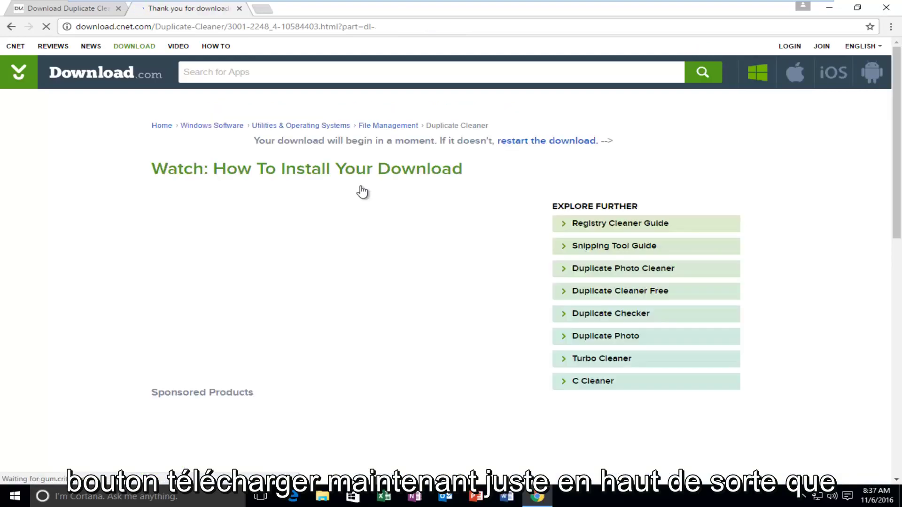
{"action": "scroll", "coordinate": [361, 190], "scroll_direction": "down", "scroll_amount": 1}
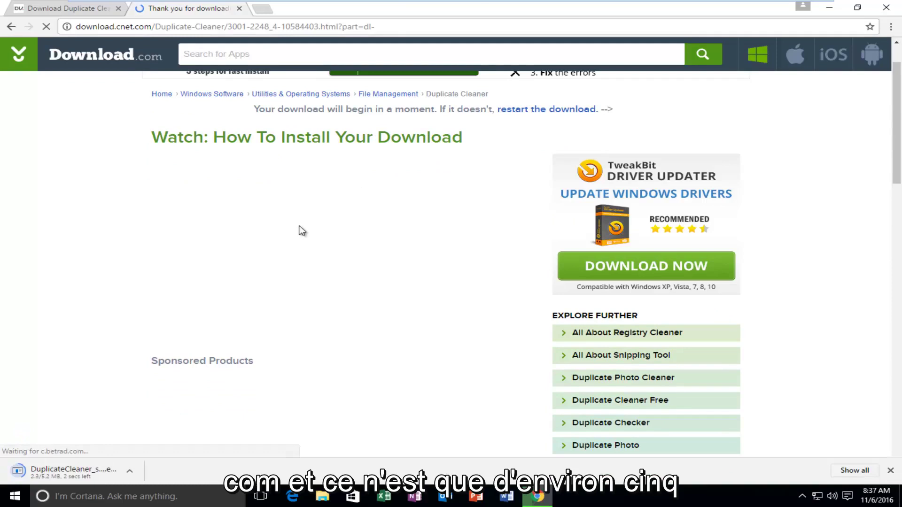
{"action": "scroll", "coordinate": [184, 324], "scroll_direction": "down", "scroll_amount": 5}
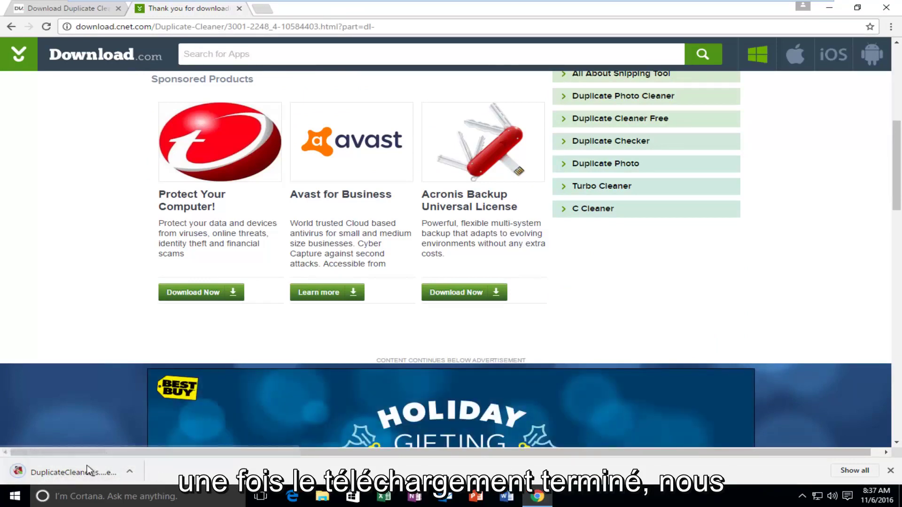
{"action": "left_click", "coordinate": [57, 471]}
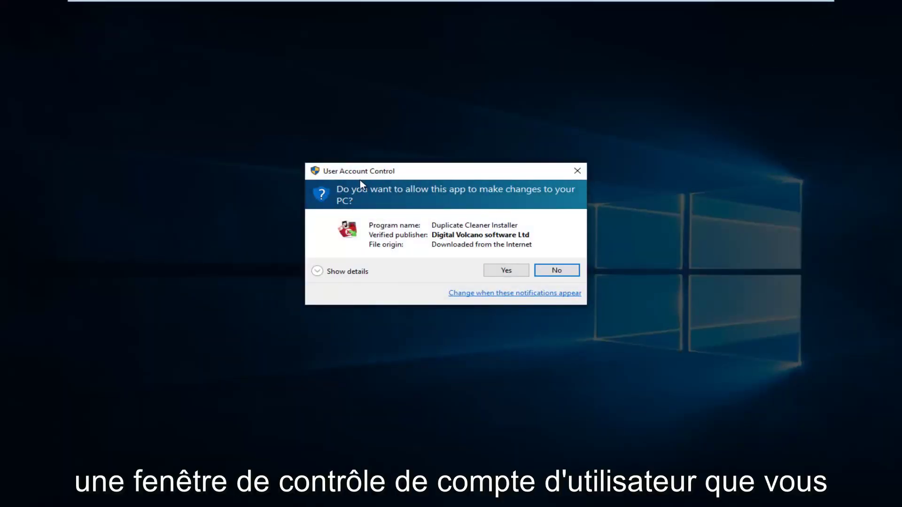
Step: Allow the installer through User Account Control and confirm English as the setup language
{"action": "left_click", "coordinate": [499, 270]}
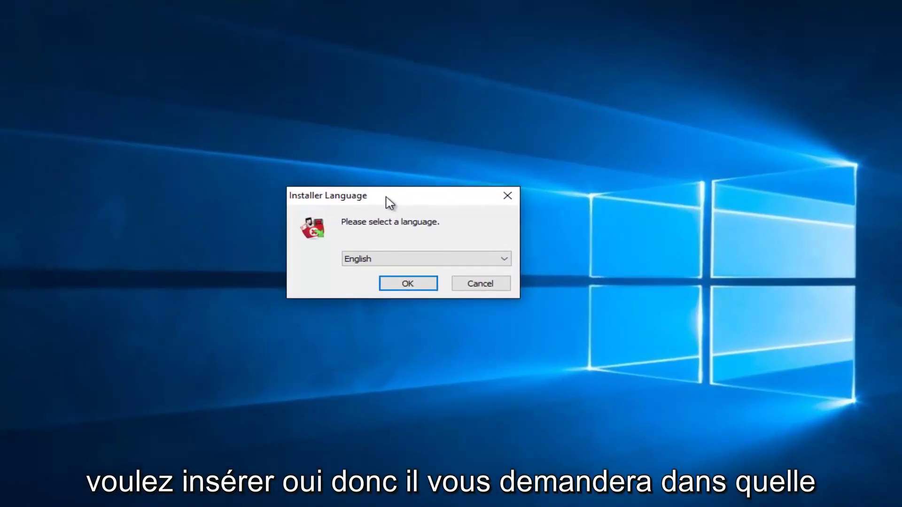
{"action": "left_click", "coordinate": [401, 259]}
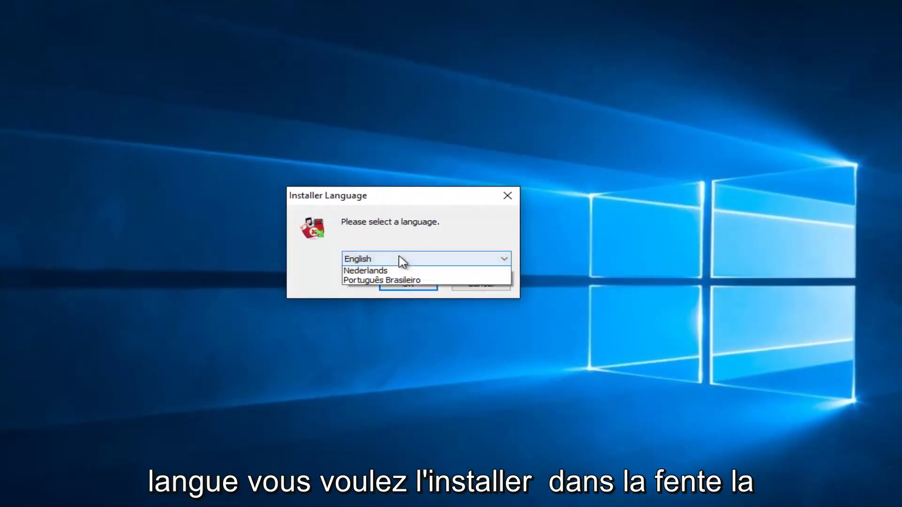
{"action": "left_click", "coordinate": [412, 227]}
{"action": "left_click", "coordinate": [390, 264]}
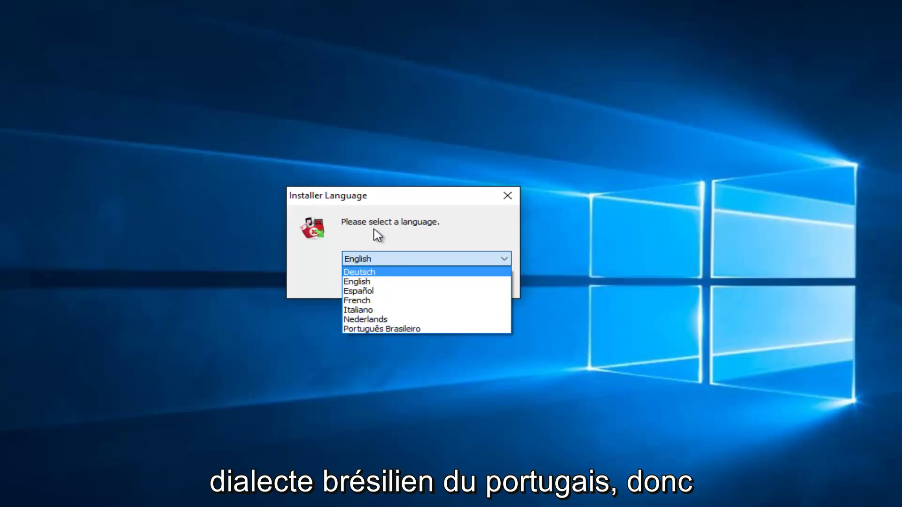
{"action": "left_click", "coordinate": [358, 282]}
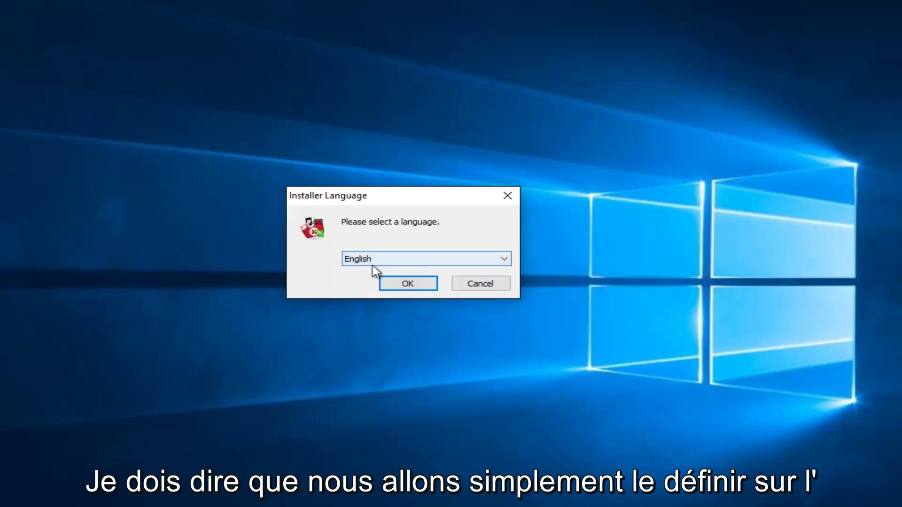
{"action": "left_click", "coordinate": [398, 287]}
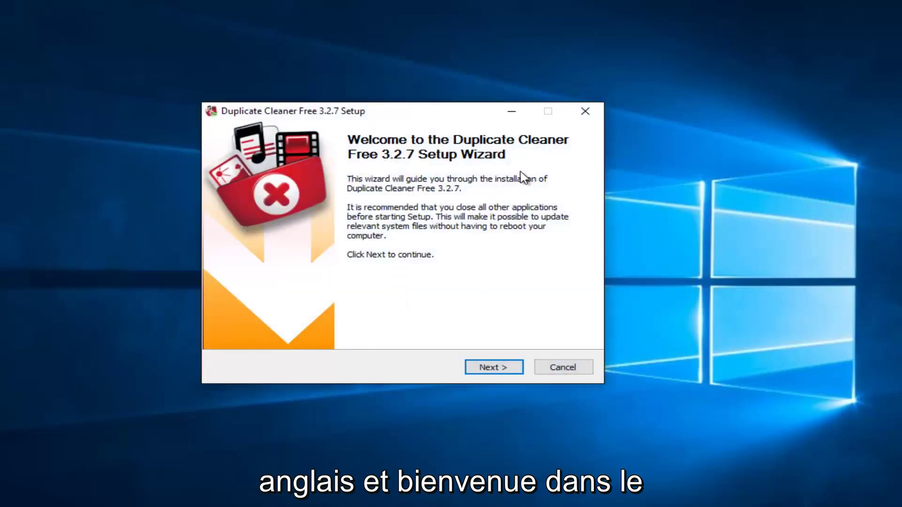
Step: Install Duplicate Cleaner Free 3.2.7 to the default folder and launch it, skipping the welcome page
{"action": "left_click", "coordinate": [489, 369]}
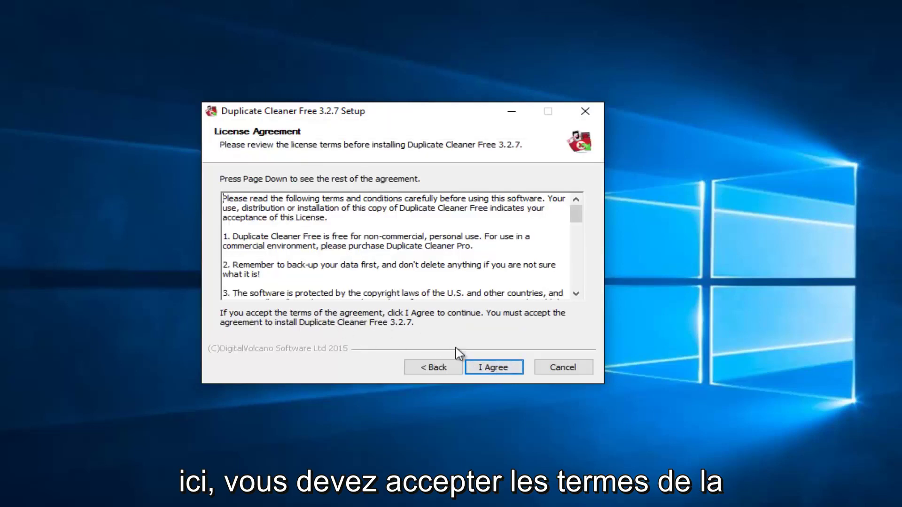
{"action": "left_click", "coordinate": [491, 371]}
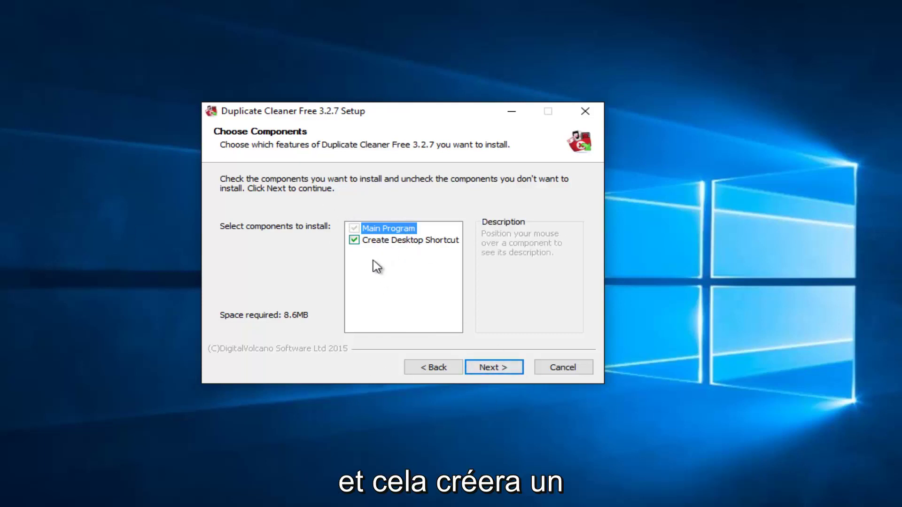
{"action": "mouse_move", "coordinate": [379, 245]}
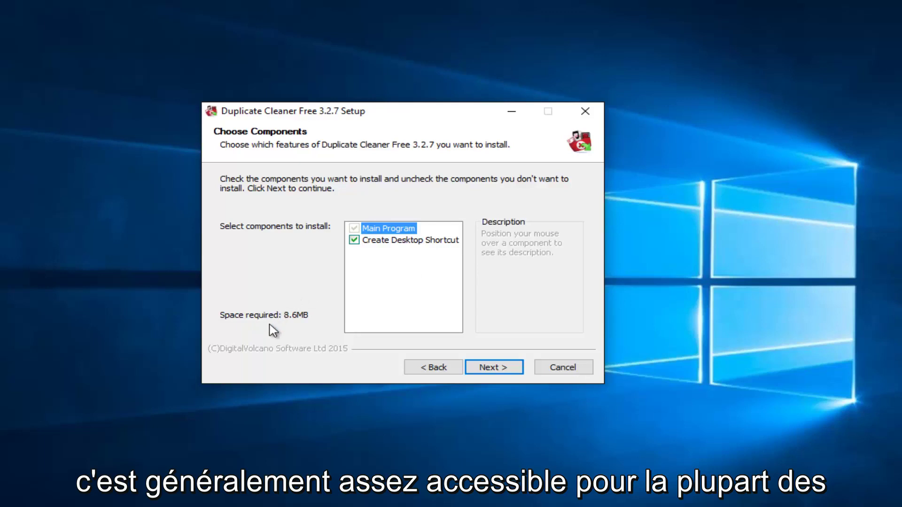
{"action": "left_click", "coordinate": [494, 371]}
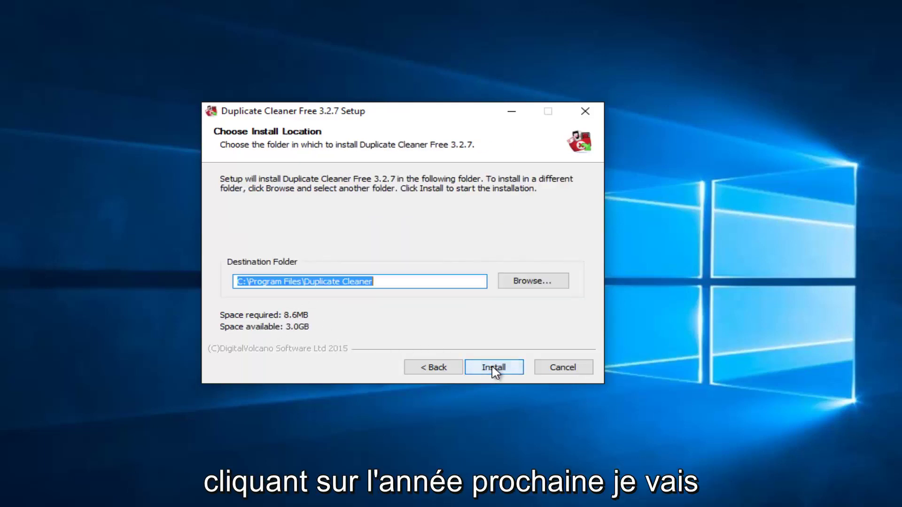
{"action": "left_click", "coordinate": [494, 371]}
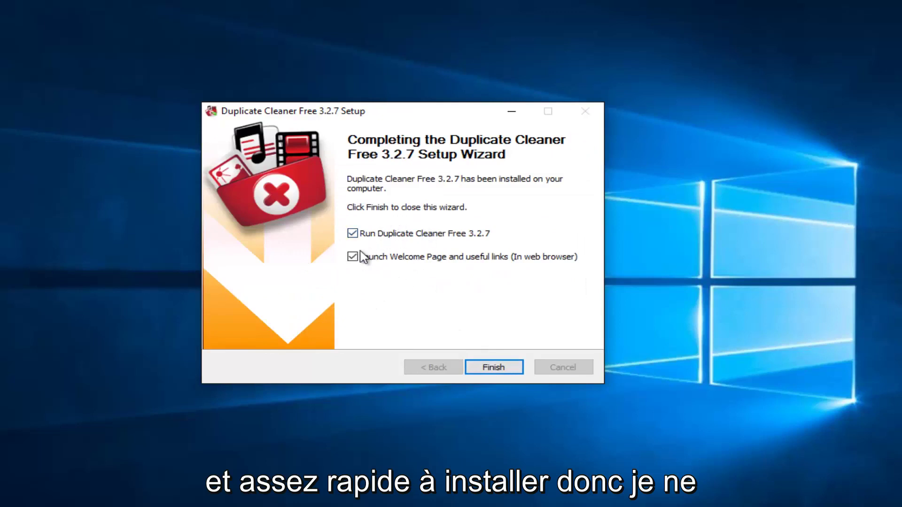
{"action": "left_click", "coordinate": [353, 257]}
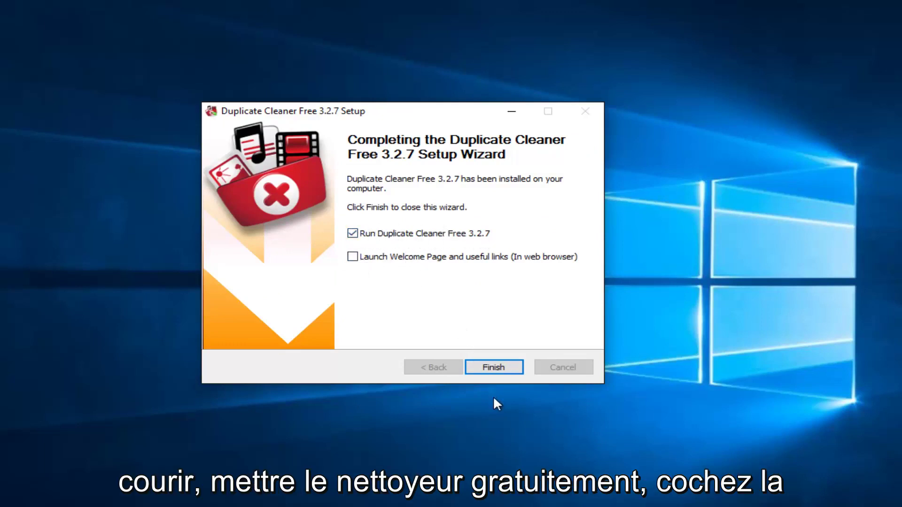
{"action": "left_click", "coordinate": [487, 371]}
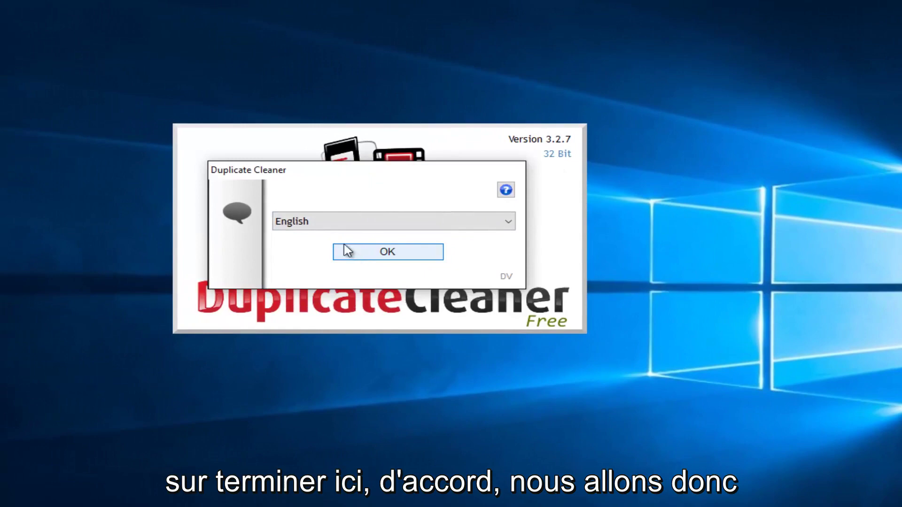
Step: Accept English as the interface language and switch to the Scan Location page
{"action": "left_click", "coordinate": [367, 256]}
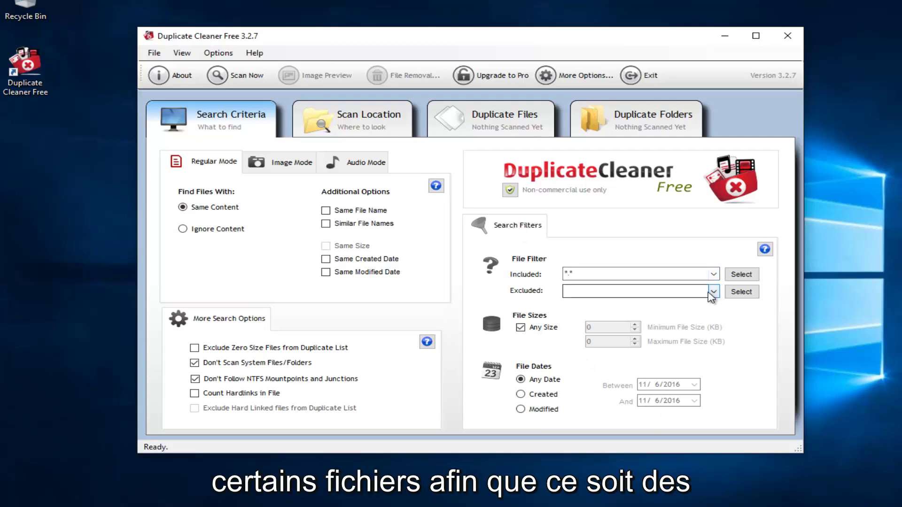
{"action": "left_click", "coordinate": [375, 130]}
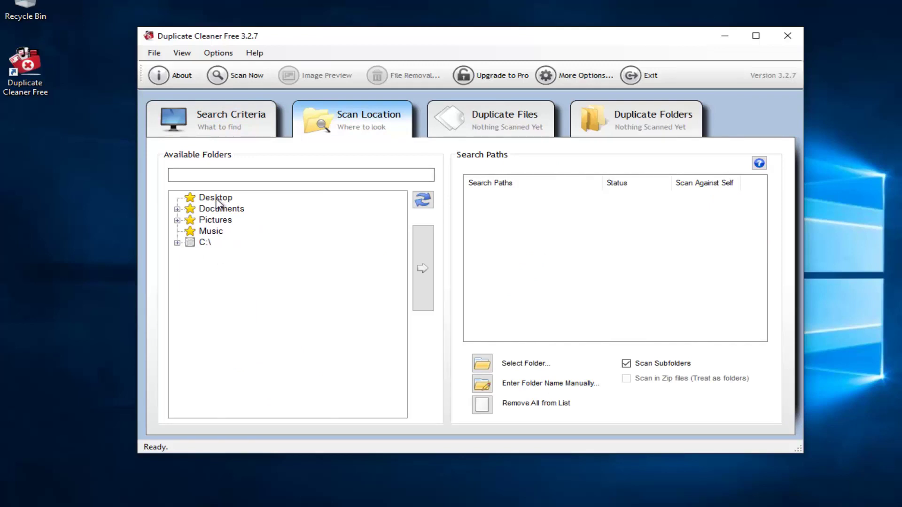
Step: Inspect the empty Duplicate Files and Pro-only Duplicate Folders views, then return to Scan Location
{"action": "left_click", "coordinate": [494, 128]}
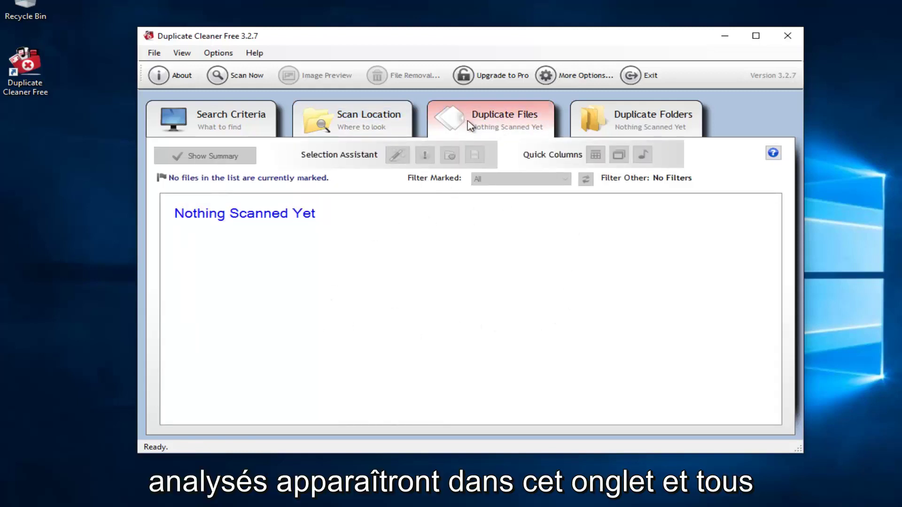
{"action": "left_click", "coordinate": [619, 118]}
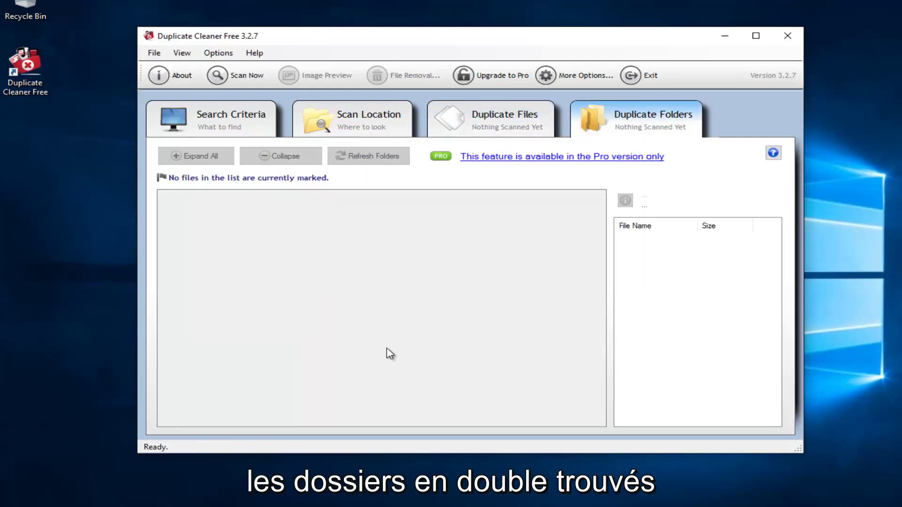
{"action": "left_click", "coordinate": [511, 117]}
{"action": "left_click", "coordinate": [624, 117]}
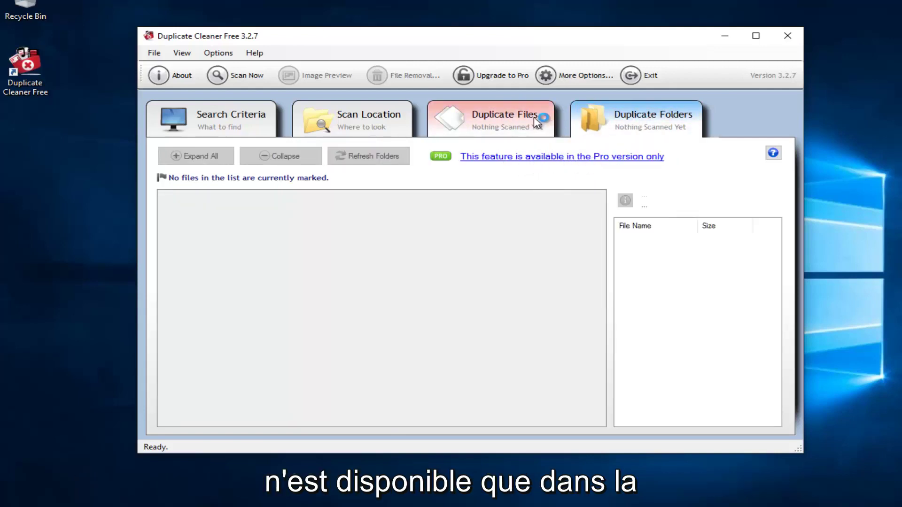
{"action": "left_click", "coordinate": [510, 122]}
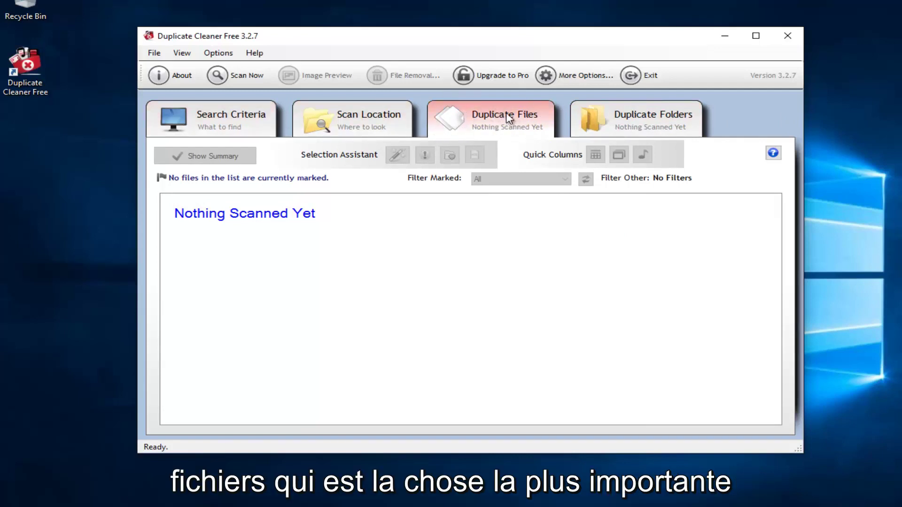
{"action": "left_click", "coordinate": [323, 122]}
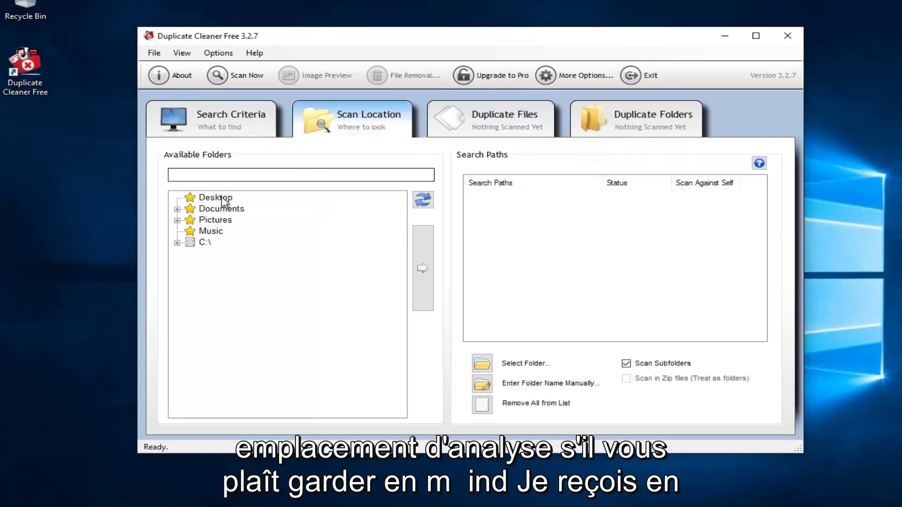
Step: Expand and select Documents in Available Folders and add it to Search Paths
{"action": "left_click", "coordinate": [177, 209]}
{"action": "left_click", "coordinate": [177, 209]}
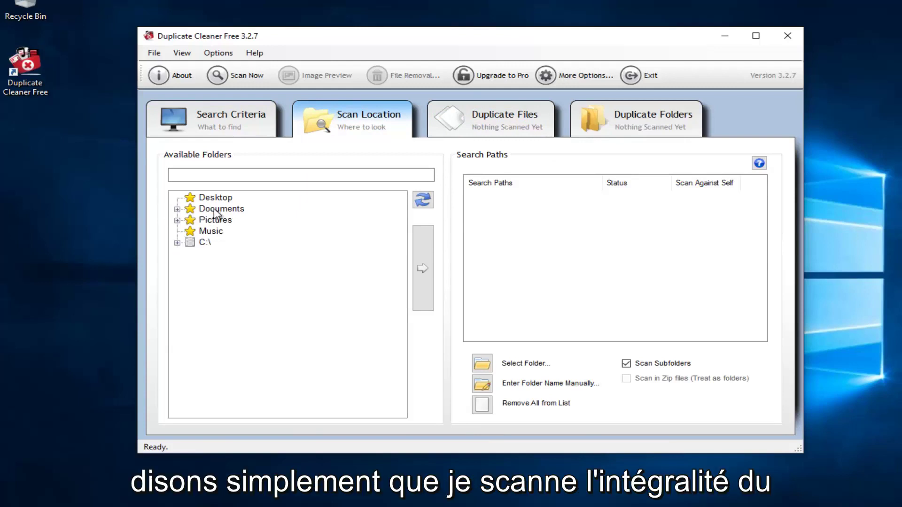
{"action": "left_click", "coordinate": [216, 209]}
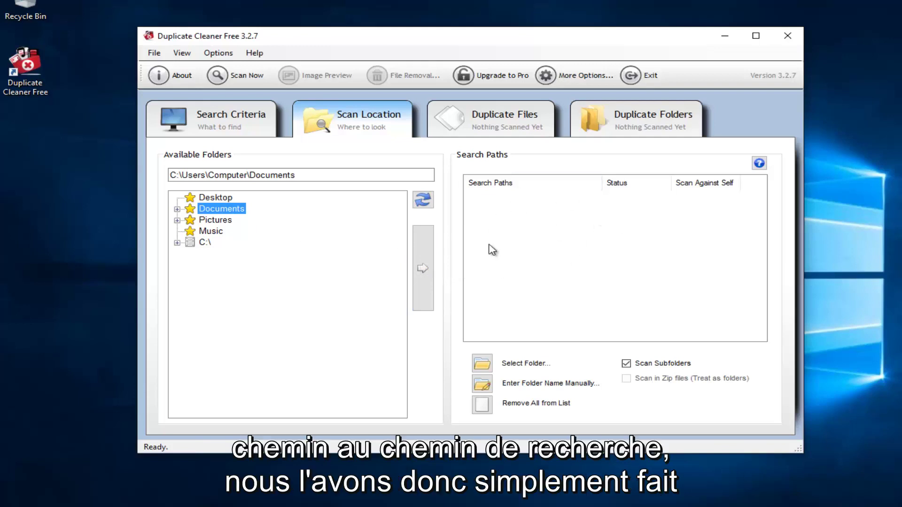
{"action": "left_click", "coordinate": [423, 264]}
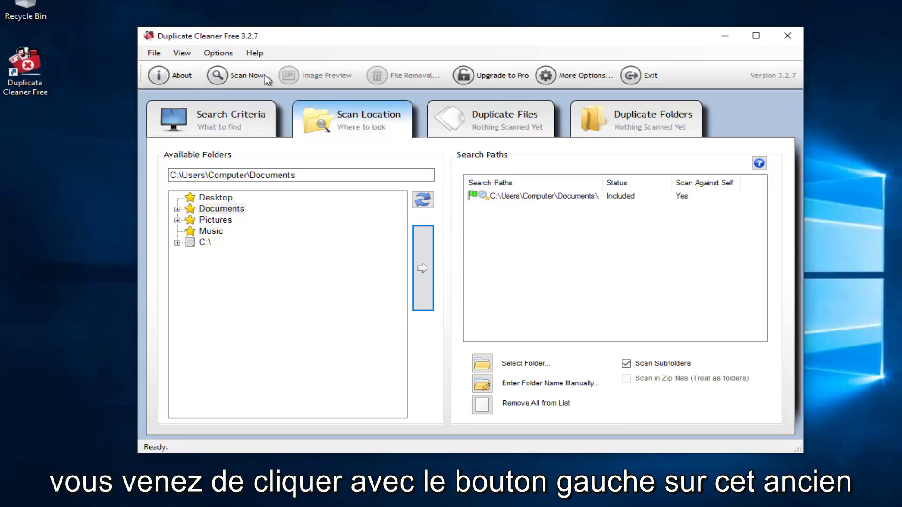
Step: Scan Documents, close the Scan Complete summary showing 0 duplicates, and nudge the window right
{"action": "left_click", "coordinate": [226, 74]}
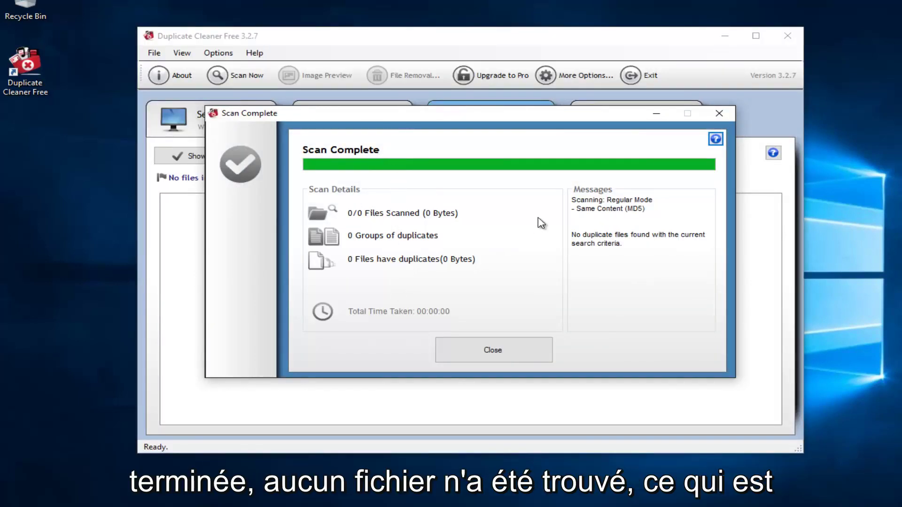
{"action": "left_click", "coordinate": [471, 349]}
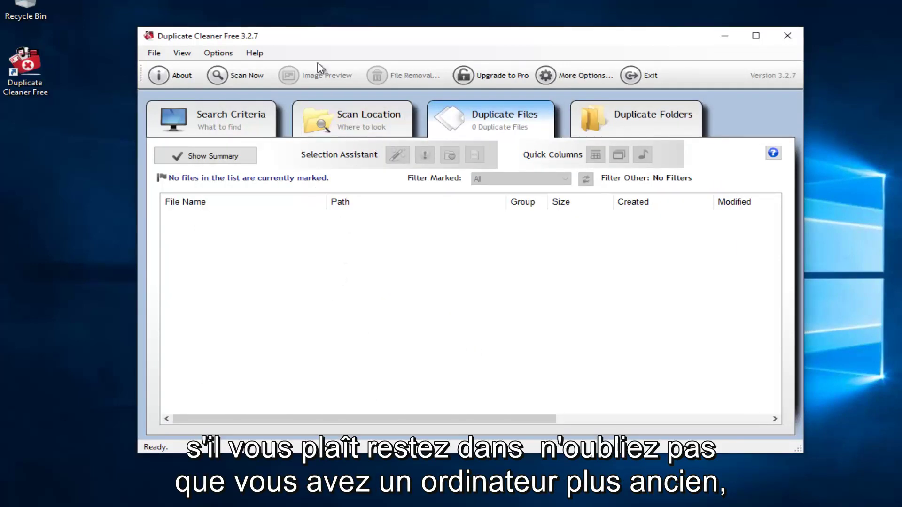
{"action": "left_click_drag", "start_coordinate": [366, 36], "coordinate": [407, 36]}
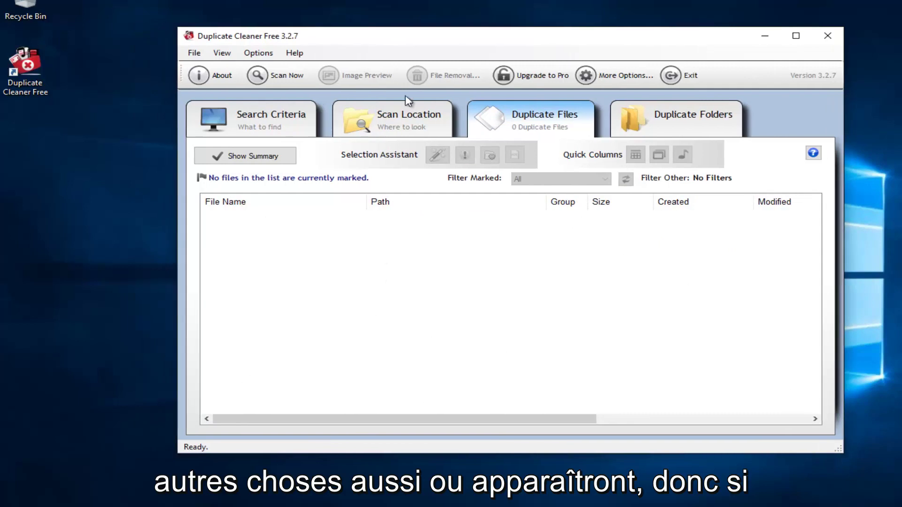